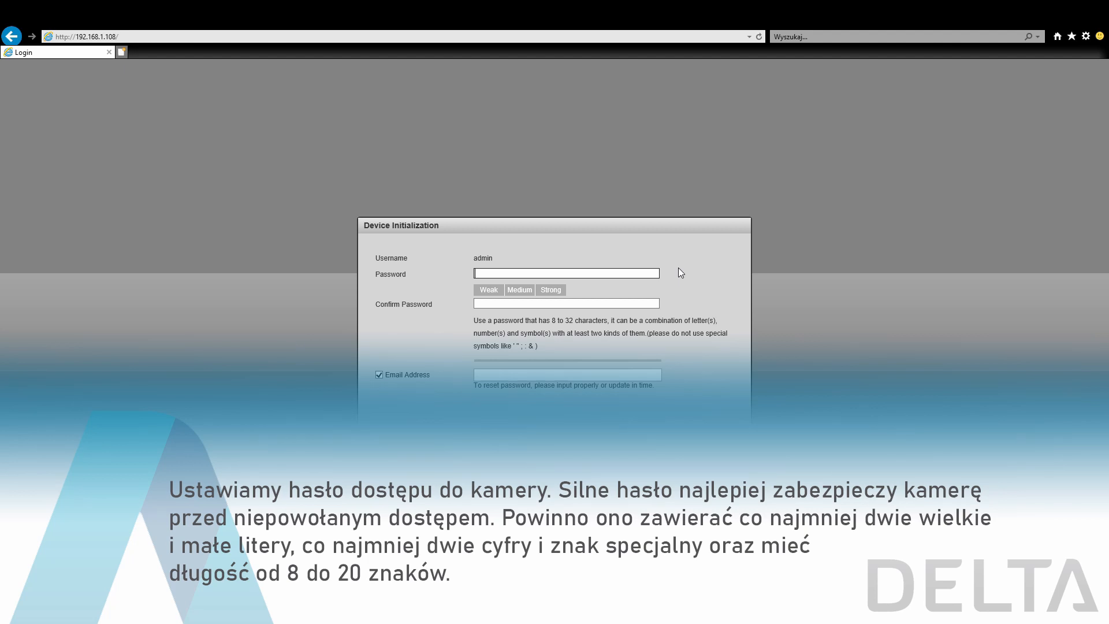
- Enter a strong admin password of 8 to 32 characters for the camera and repeat it in the confirmation field
type("••••••")
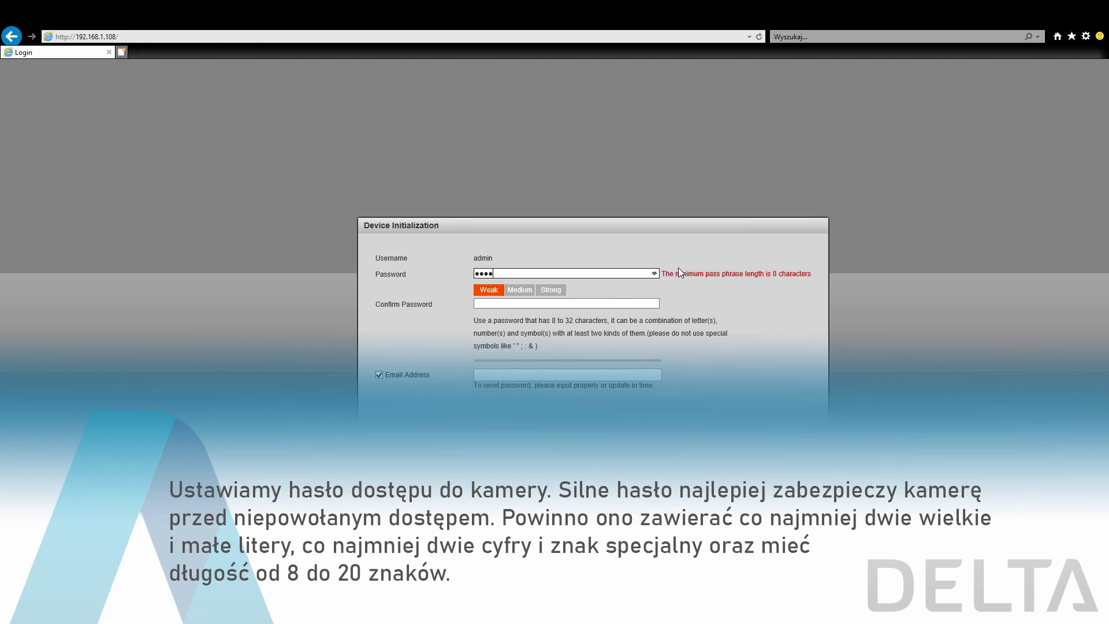
type("••••")
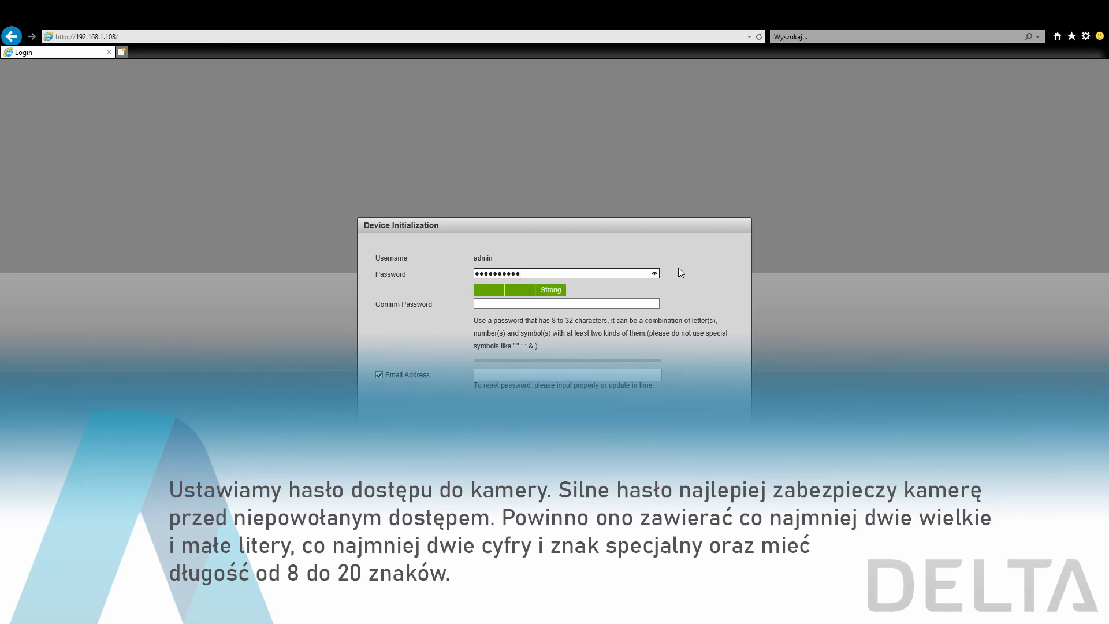
left_click(534, 304)
type("••••••")
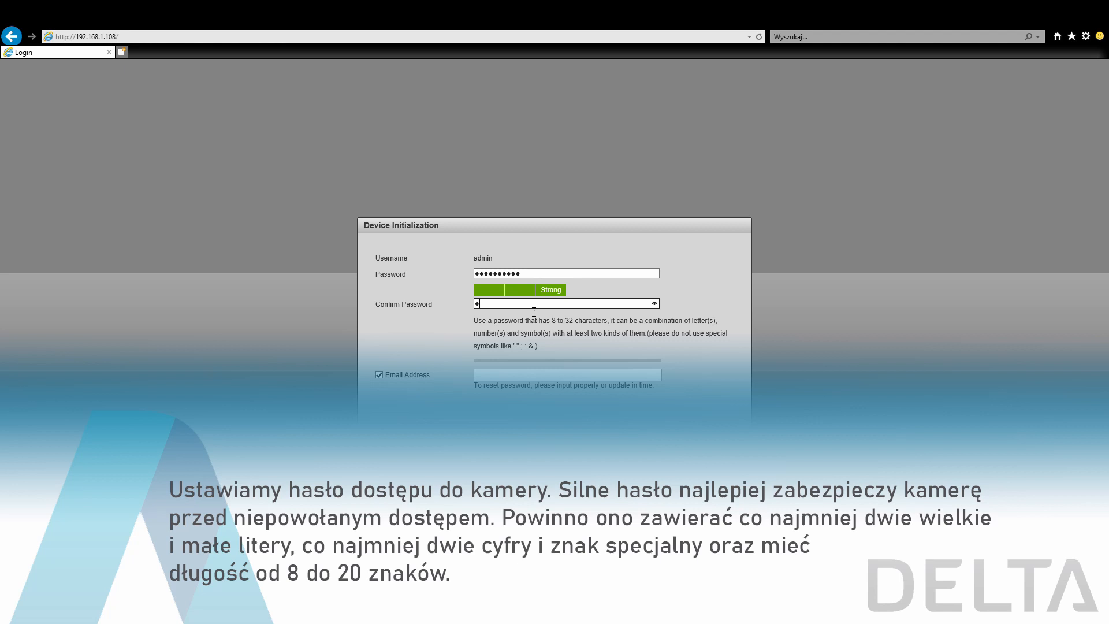
type("••••")
- Enter the password-recovery e-mail address and proceed to the license agreement
left_click(525, 376)
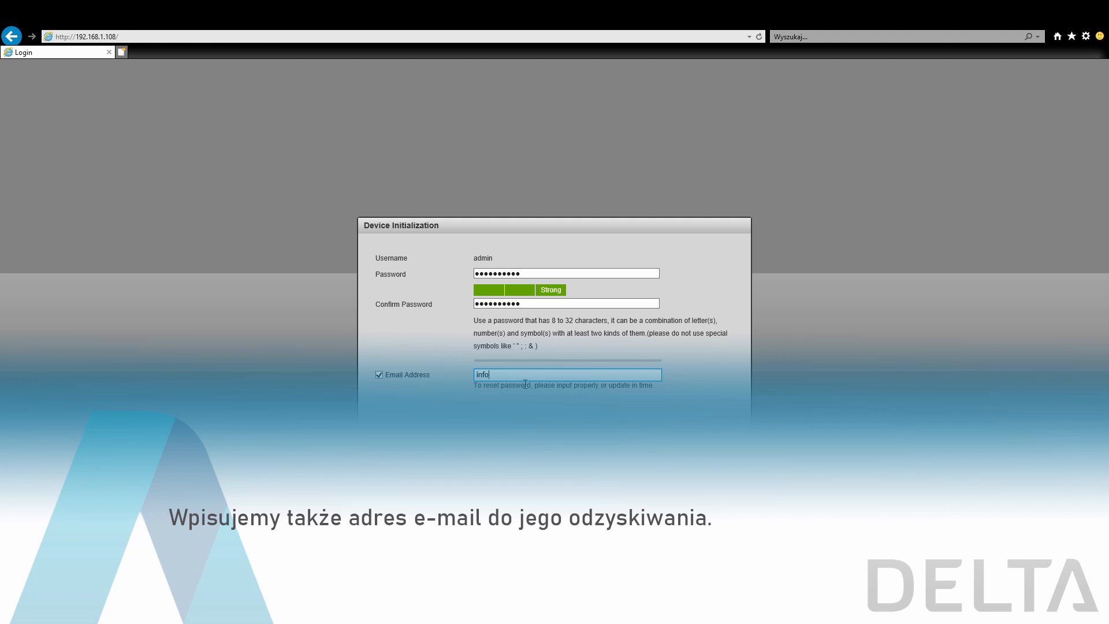
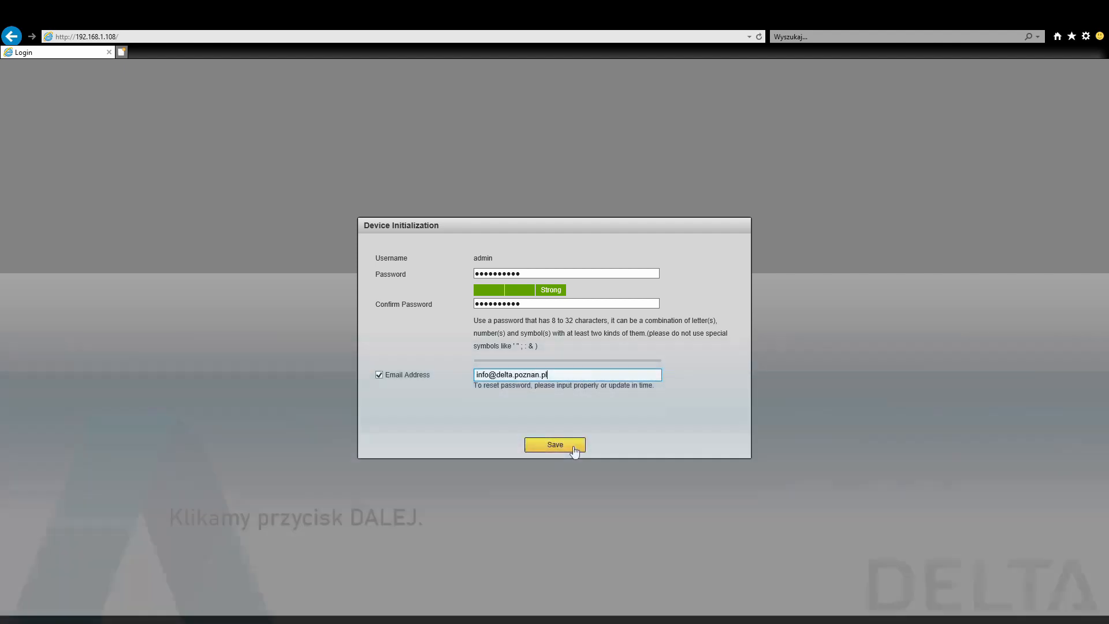
left_click(574, 448)
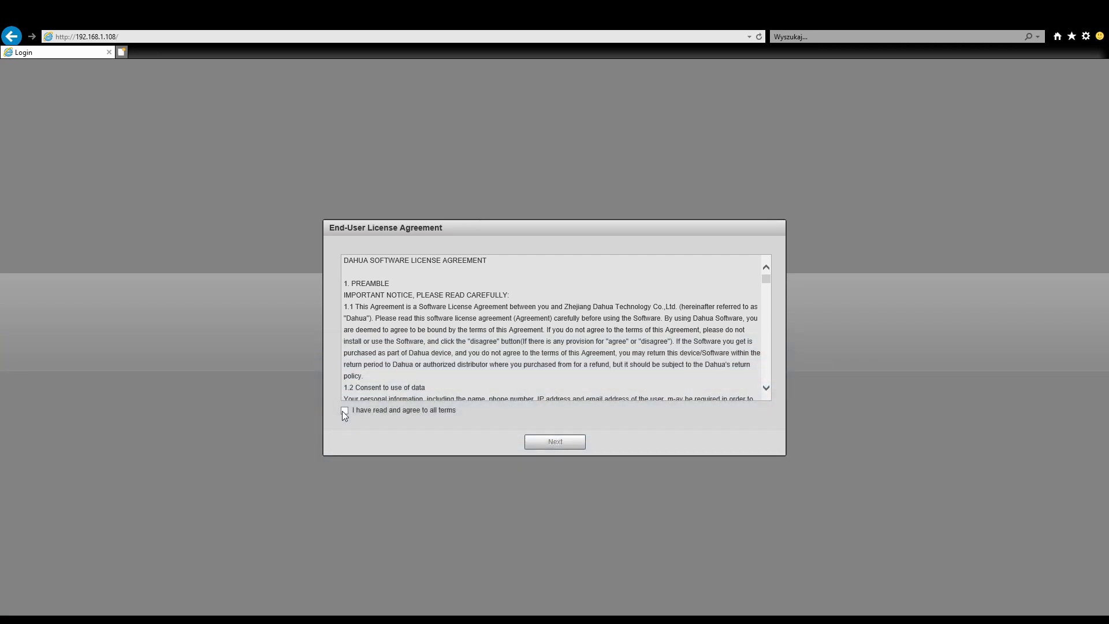
- Accept the end-user license terms and save the initialization with P2P and Auto-check for updates enabled
left_click(344, 410)
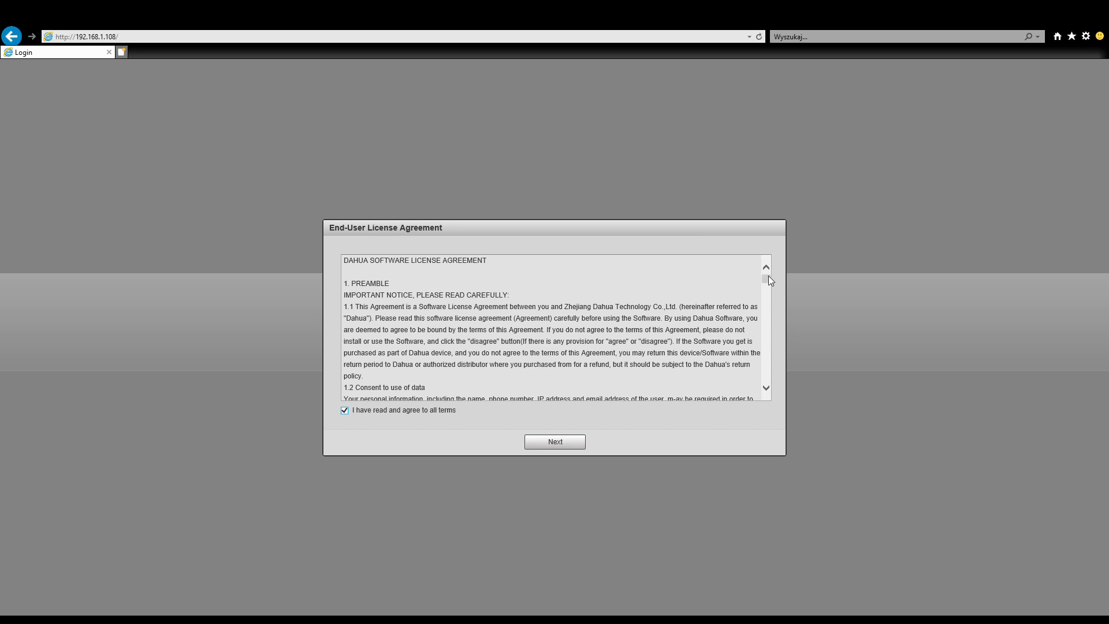
left_click_drag(765, 277, 768, 383)
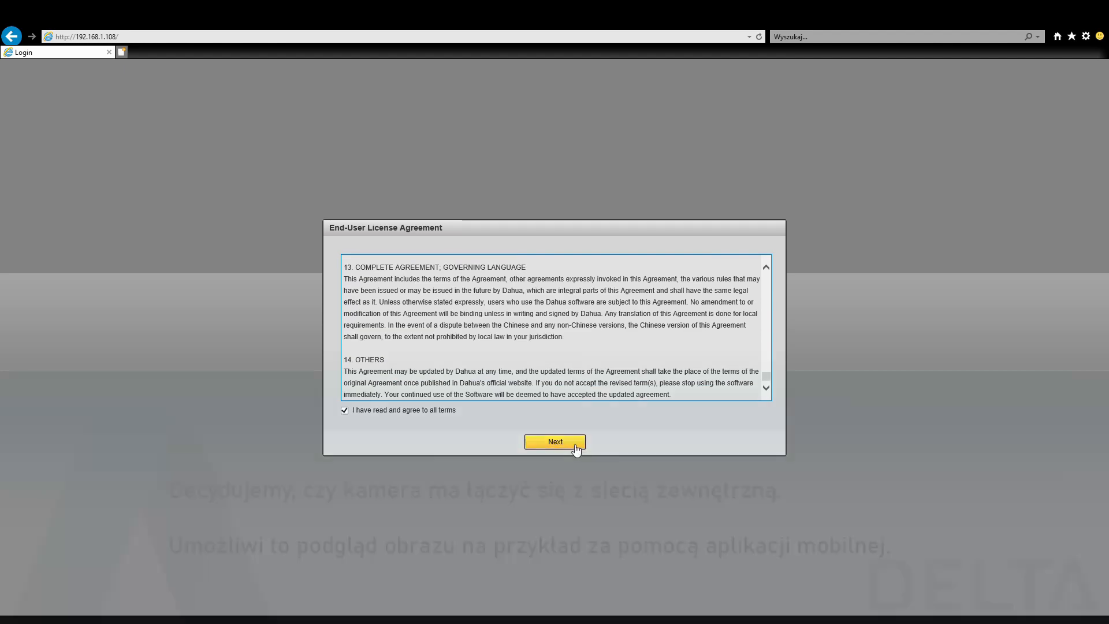
left_click(572, 445)
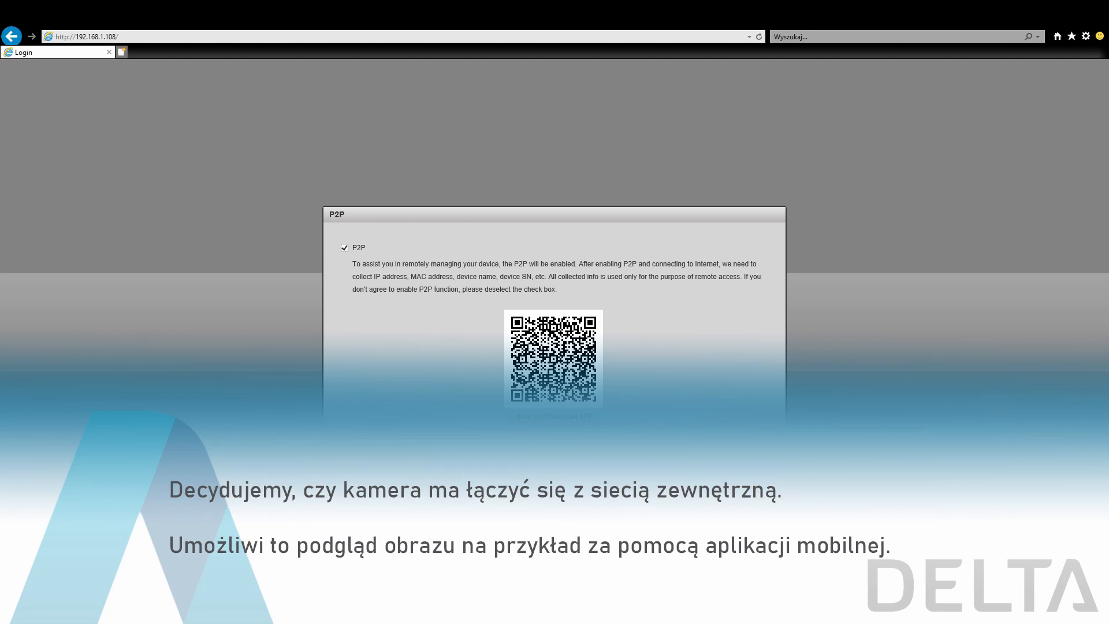
left_click(560, 447)
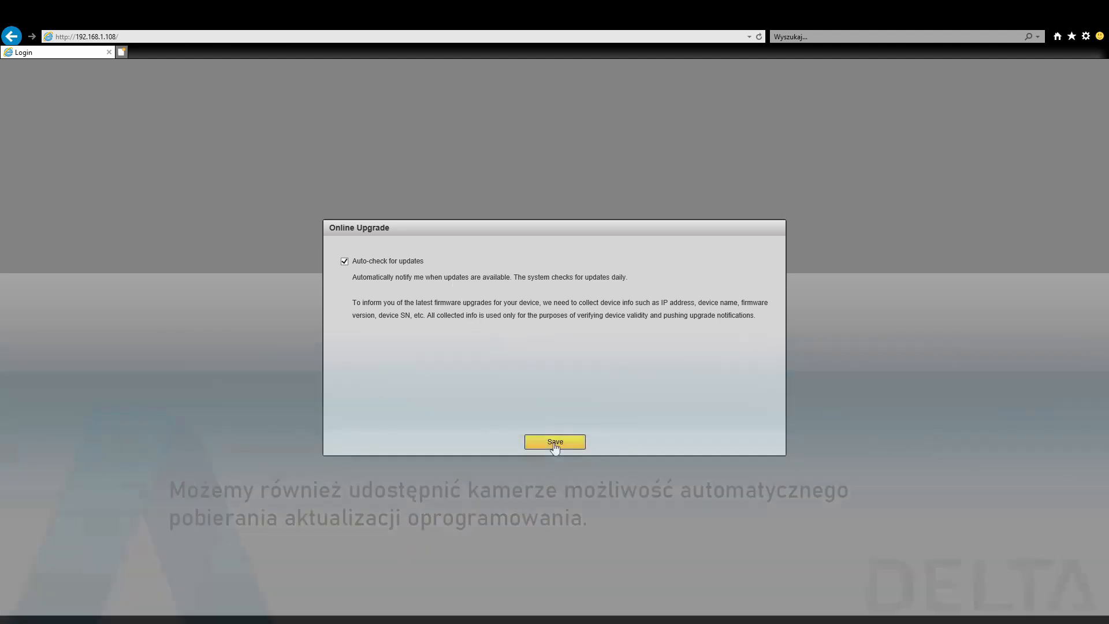
left_click(553, 442)
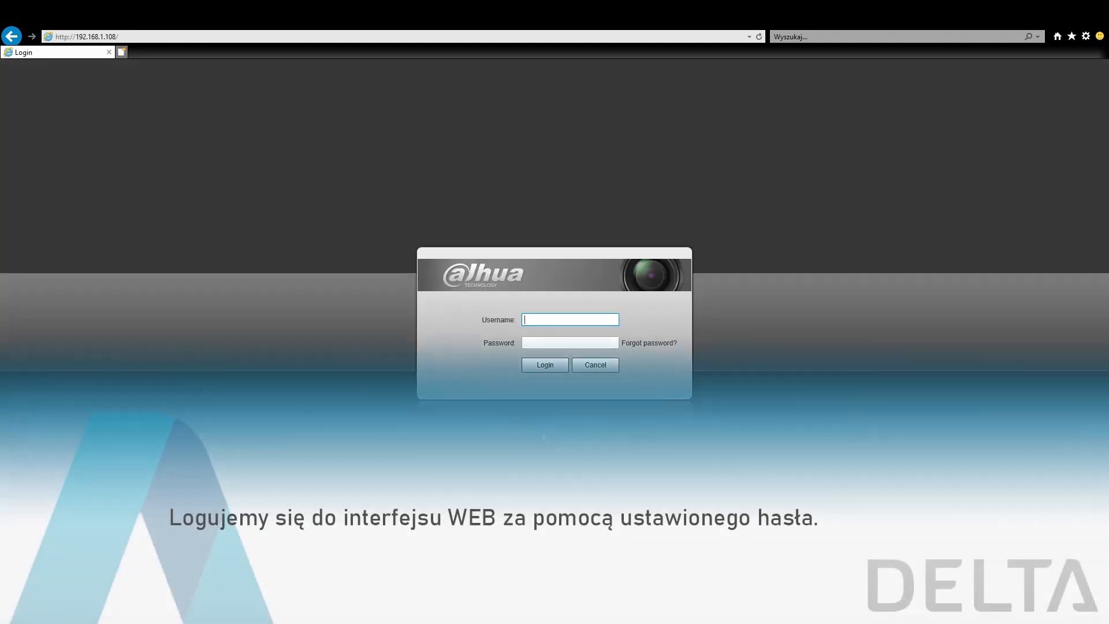
- Log in to the camera's web interface as admin with the account password
type("admin")
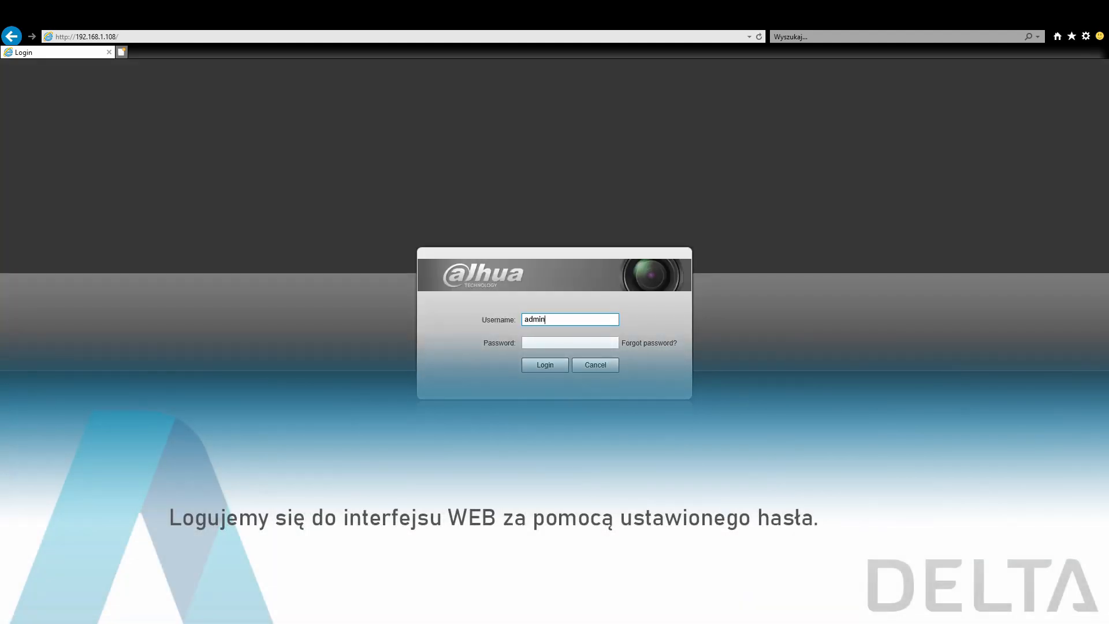
key("Tab")
type("•••••••••")
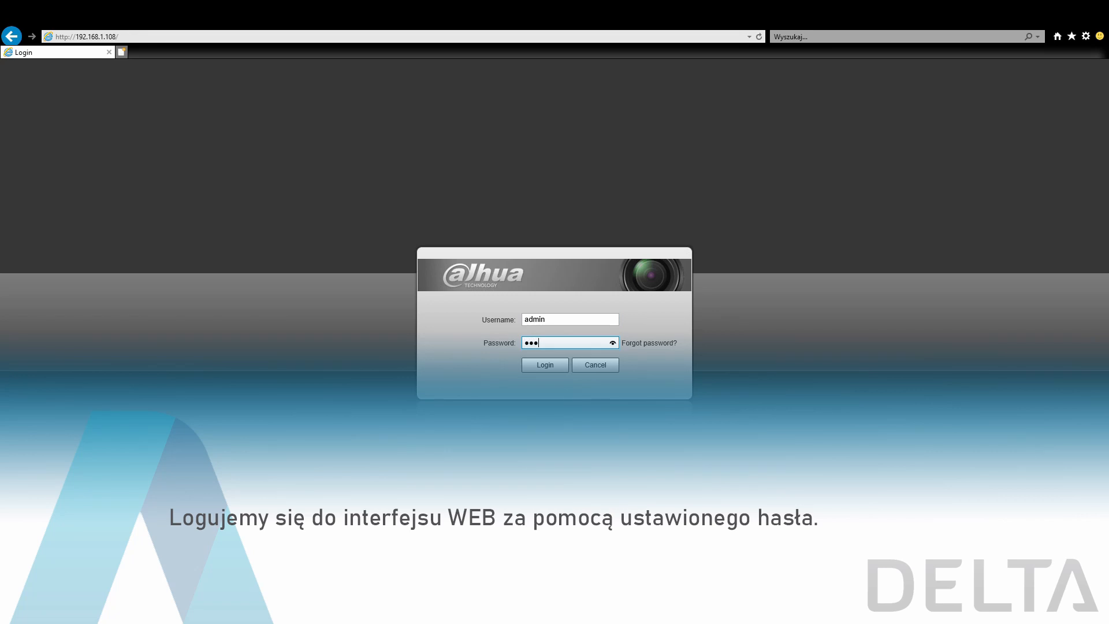
key("Return")
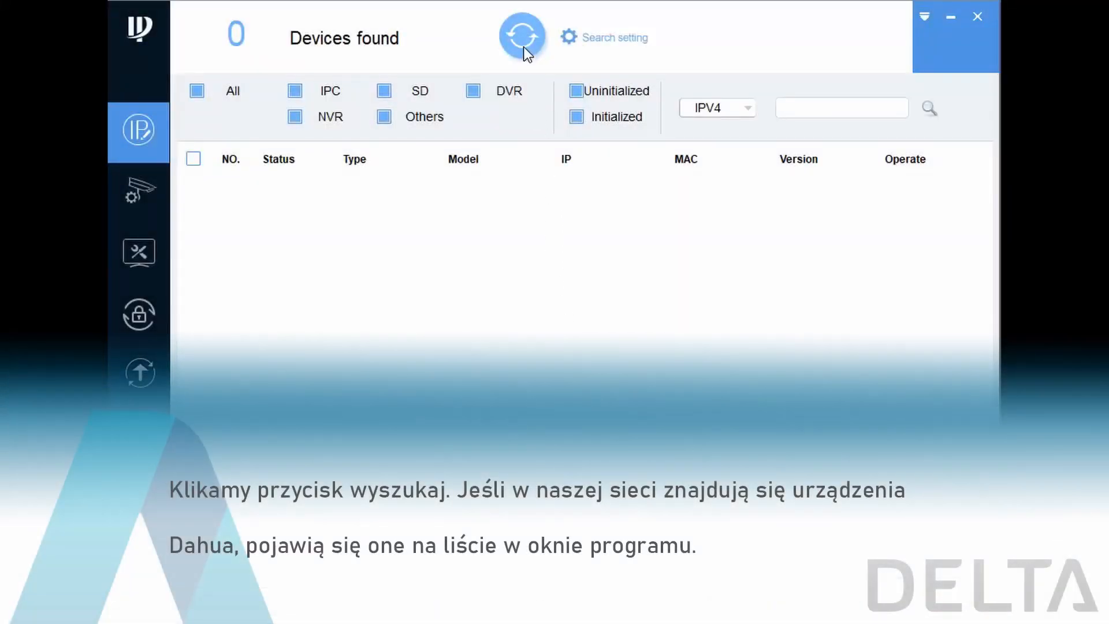
- In the Dahua device configuration tool, search the network for devices and start initializing the selected IPC-HFW1230S-S4 camera
left_click(523, 49)
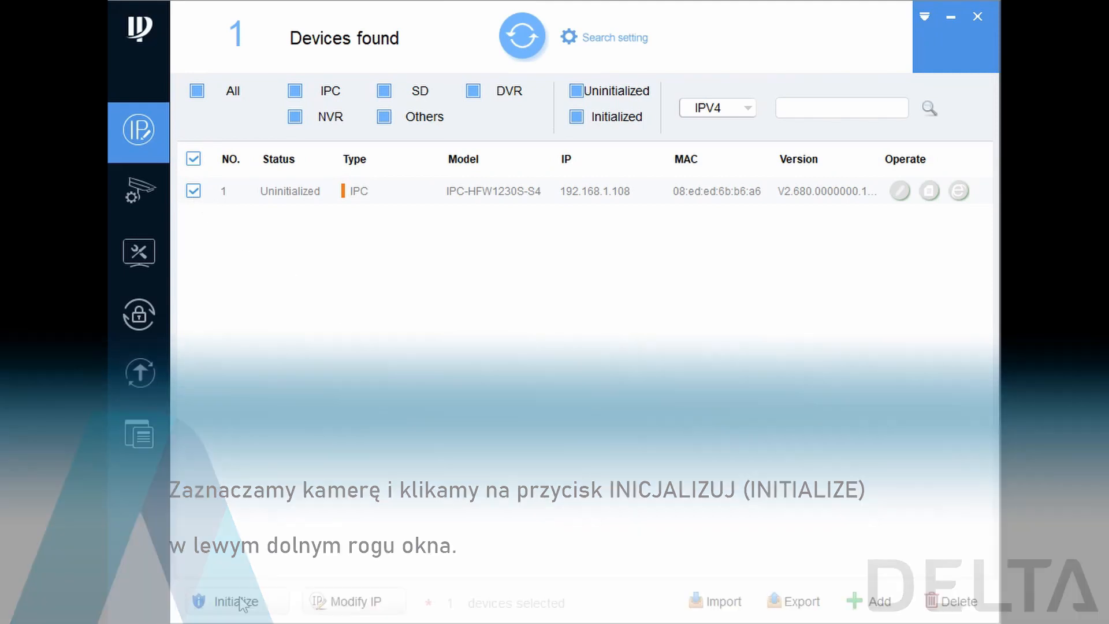
left_click(244, 591)
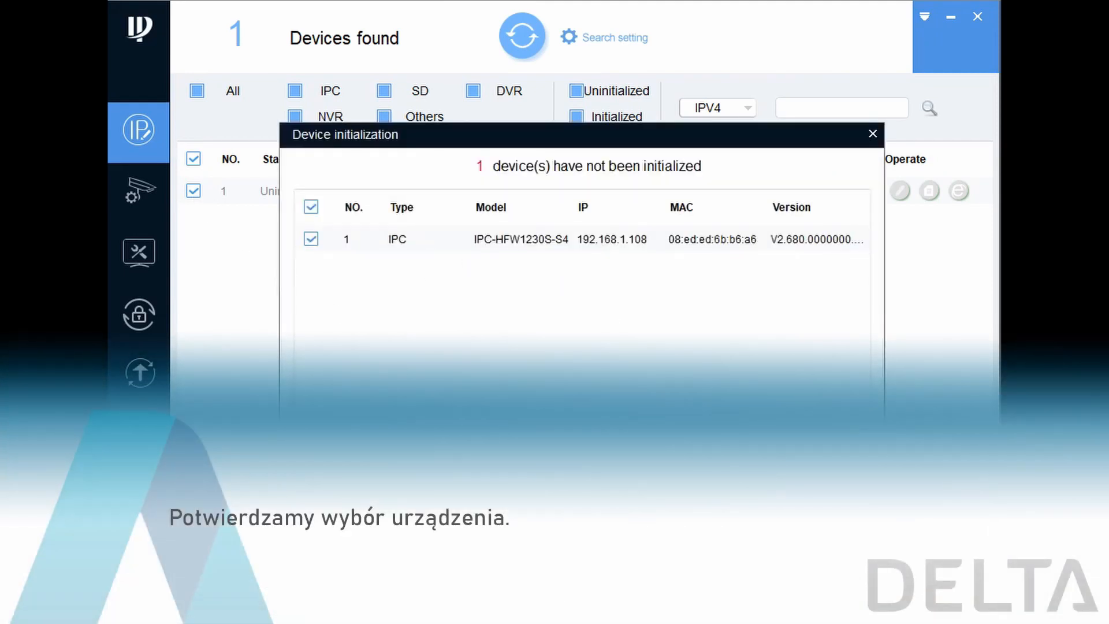
left_click(820, 477)
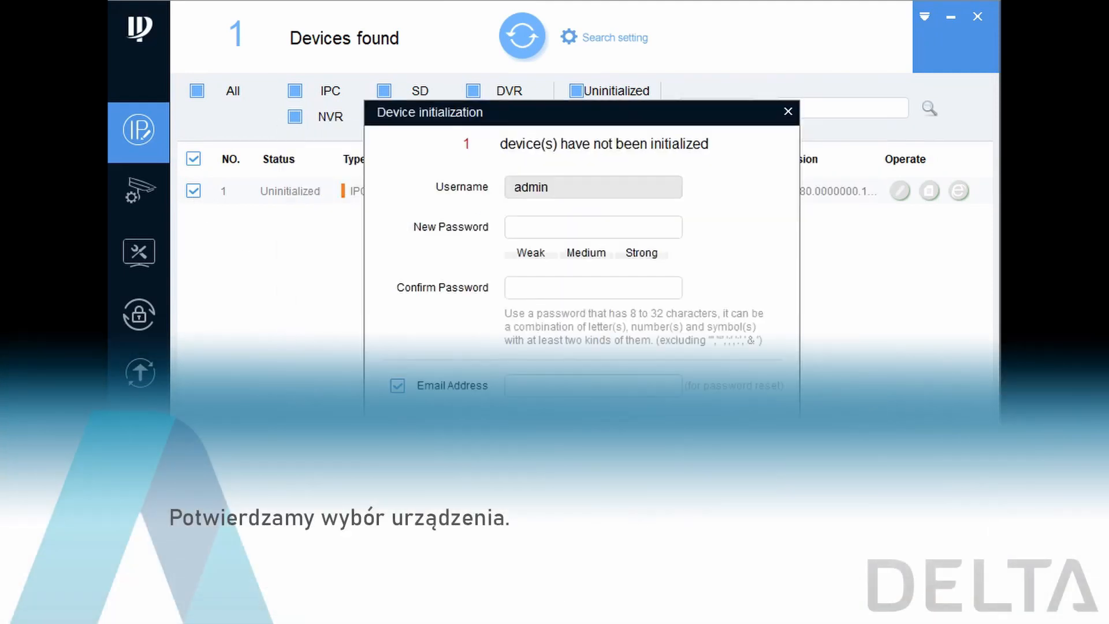
- Enter a strong new admin password for the camera in the device initialization dialog and confirm it
left_click(621, 223)
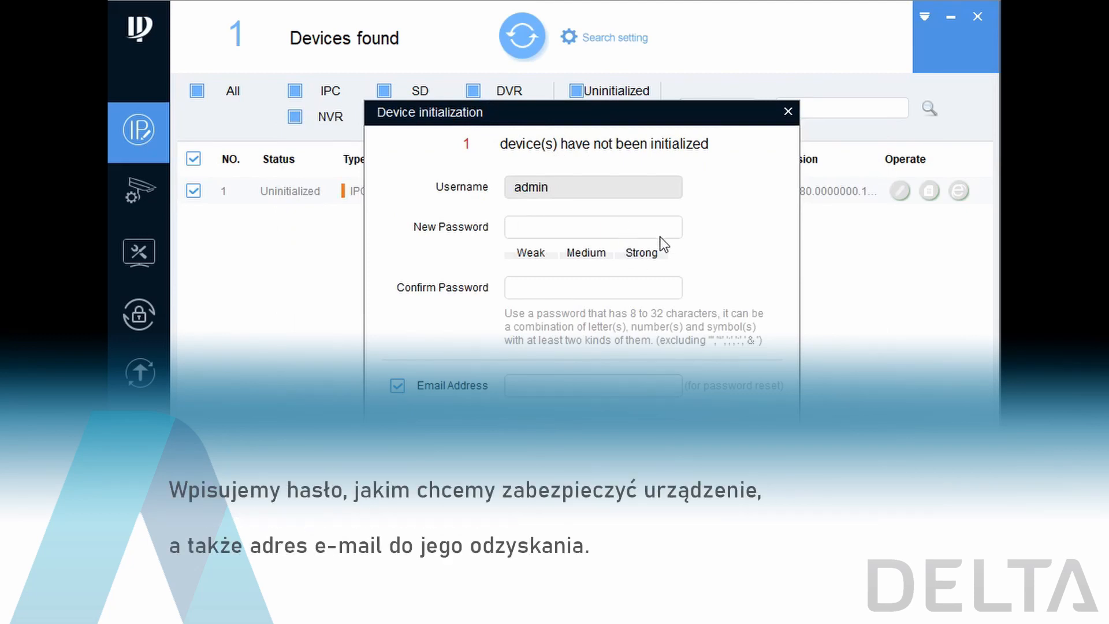
type("*****")
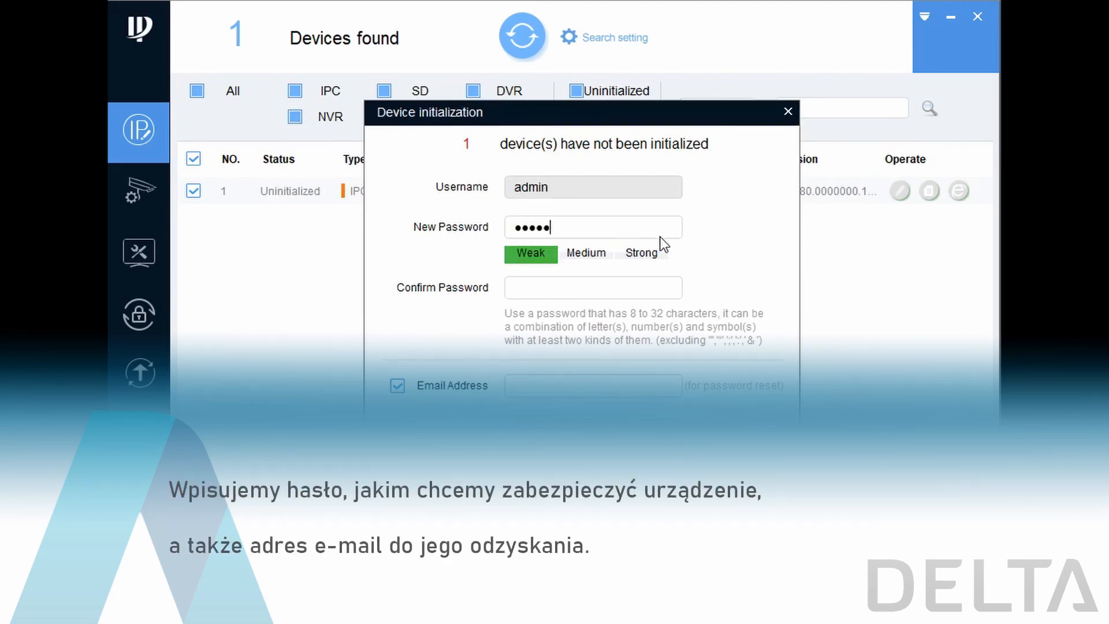
type("*****")
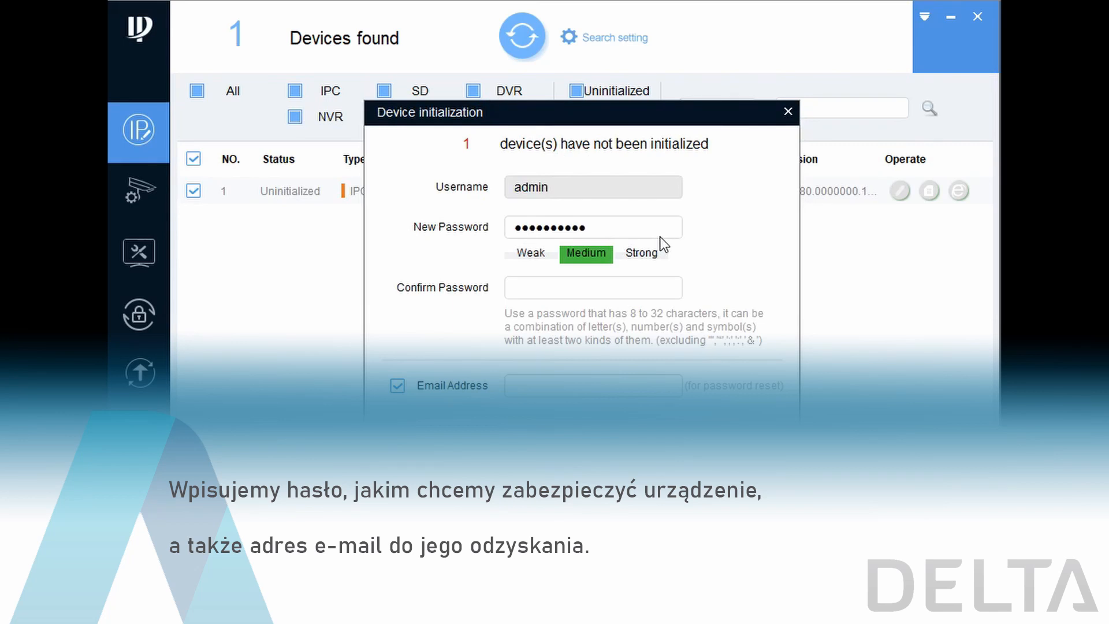
type("*")
key("Tab")
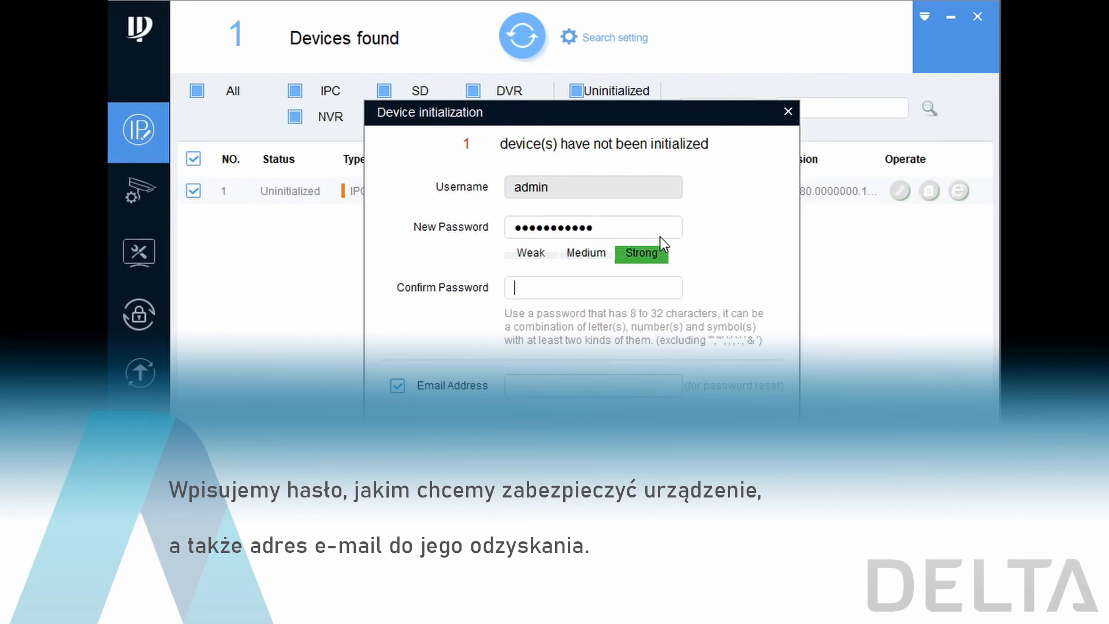
type("***********")
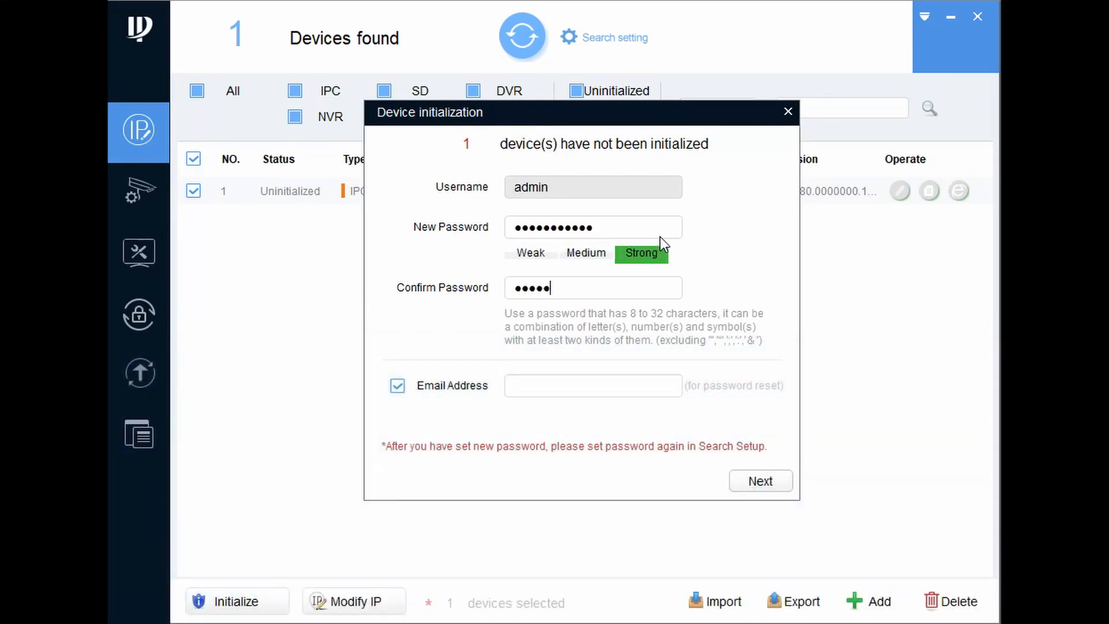
- Enter the password-reset e-mail address and complete the initialization with Easy4ip and Auto-check for updates enabled
left_click(604, 377)
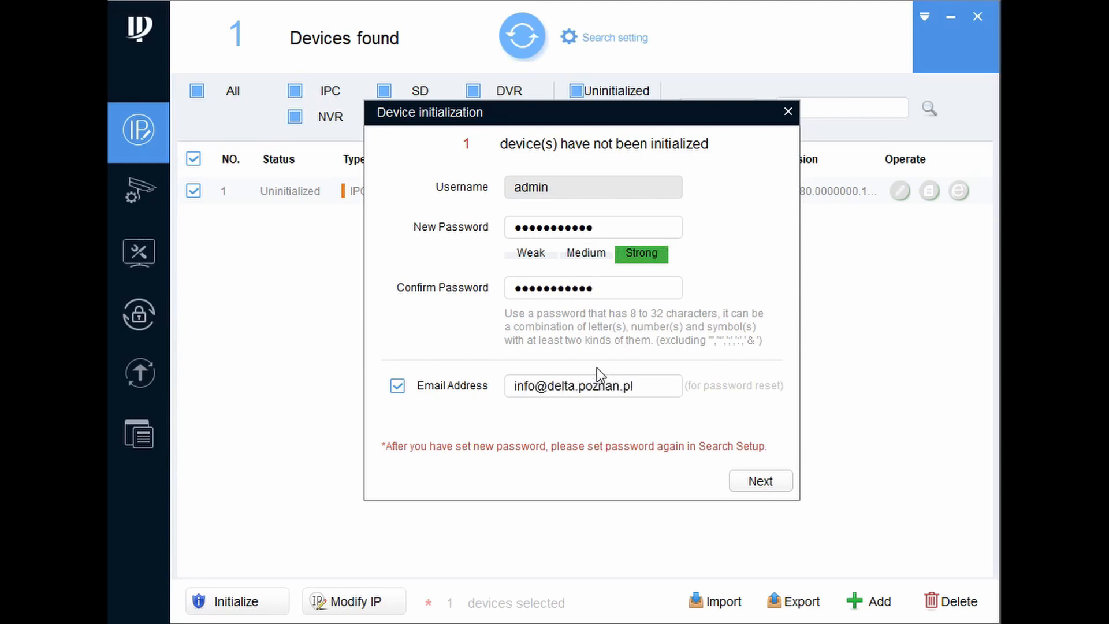
left_click(771, 480)
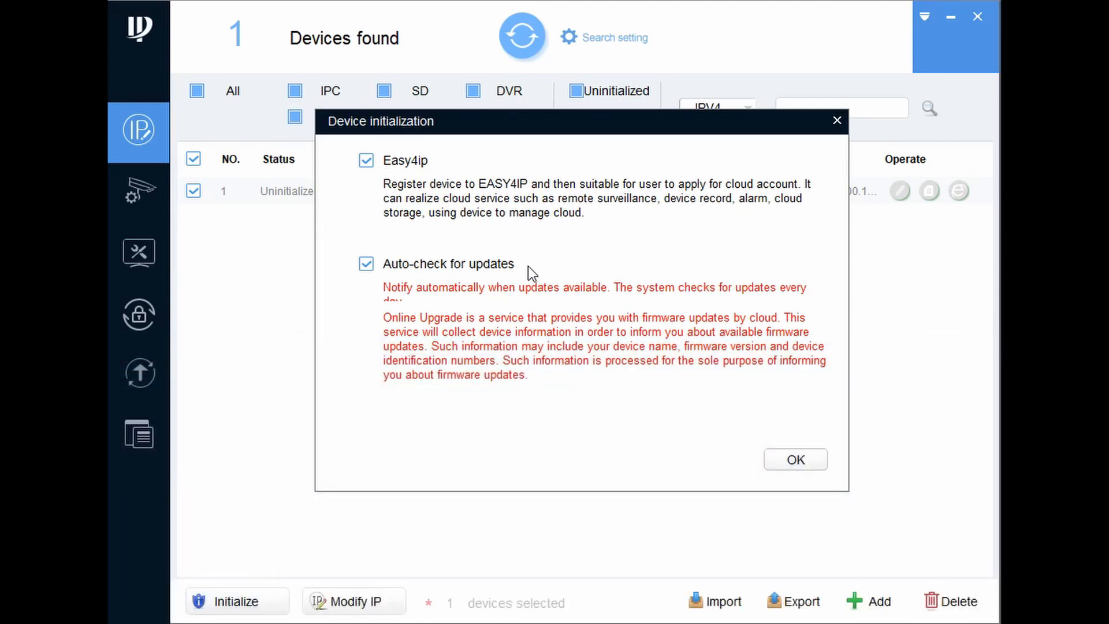
left_click(793, 462)
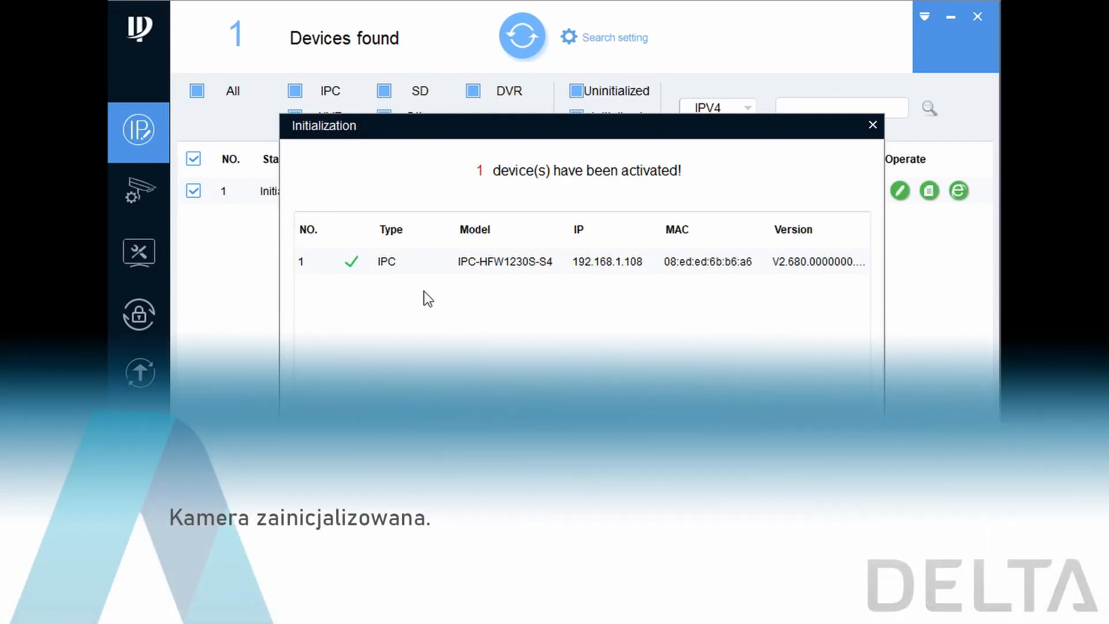
left_click(826, 464)
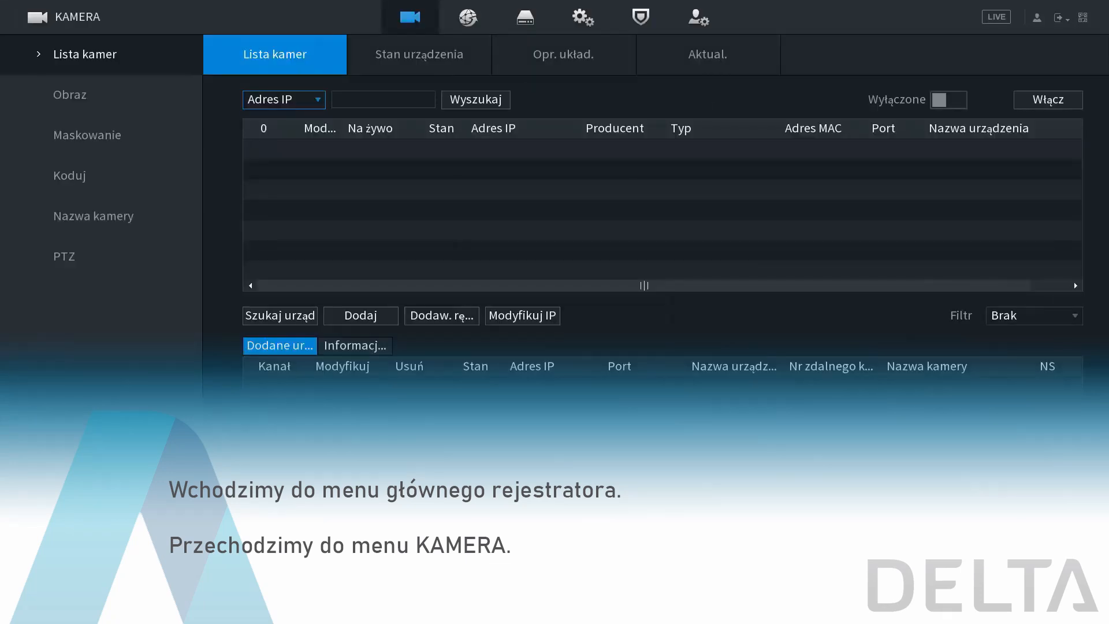
- In the recorder's camera list, search for uninitialized devices and start initializing the IPC-HFW1230S-S4 camera
left_click(947, 104)
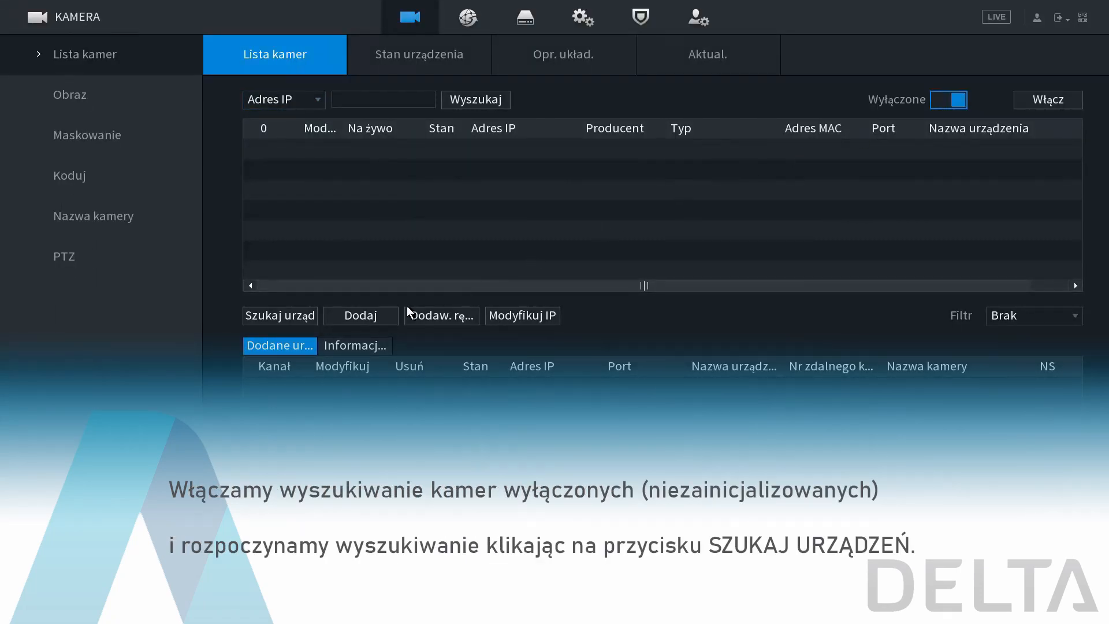
left_click(294, 318)
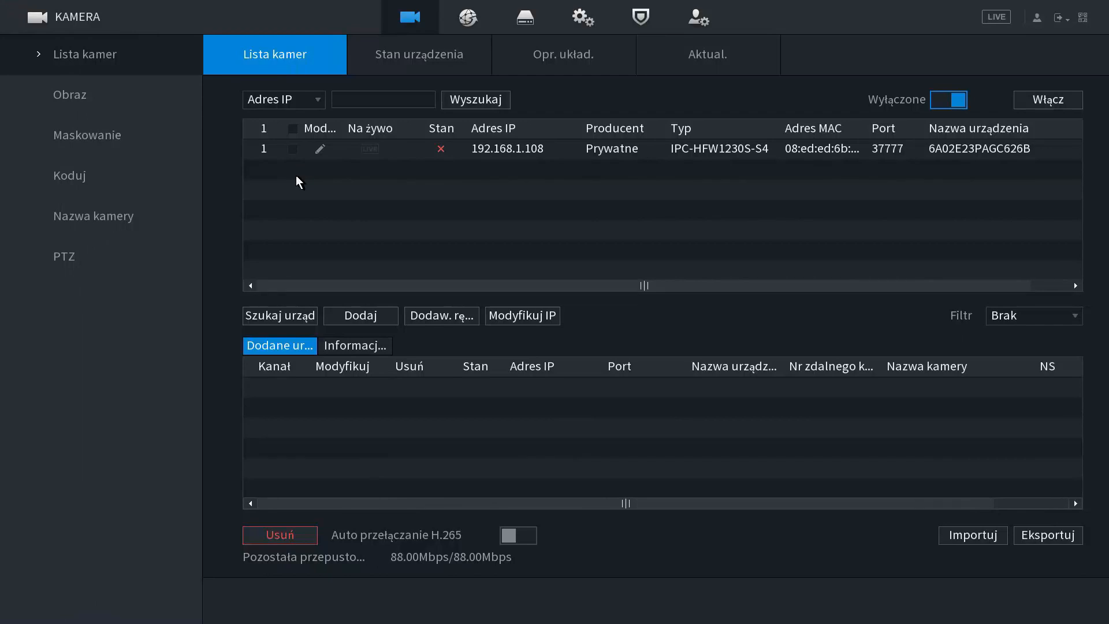
left_click(292, 152)
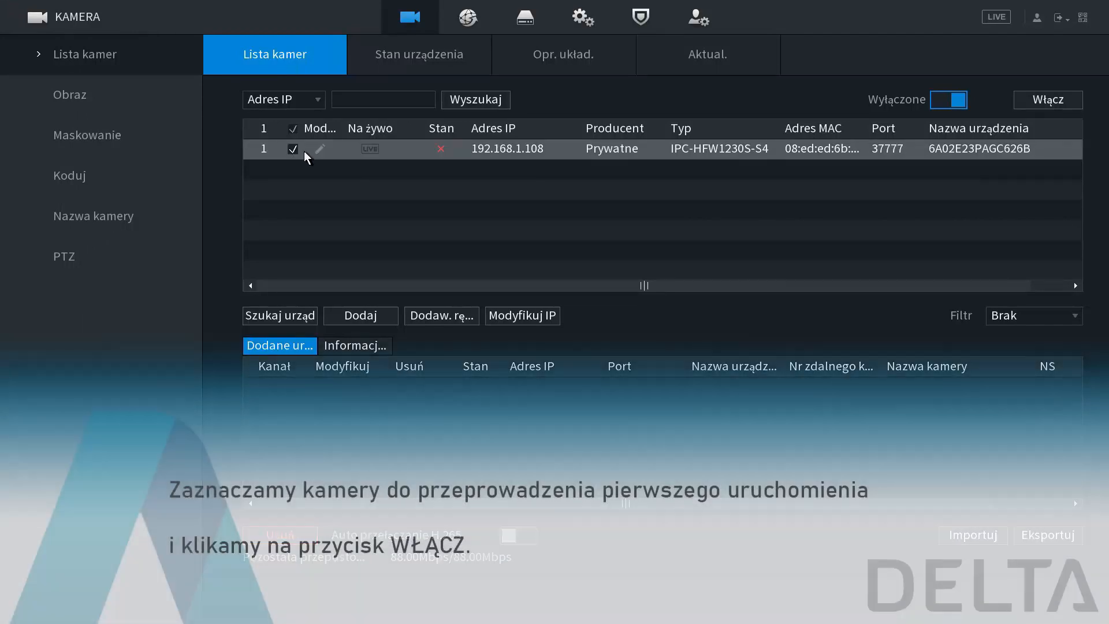
left_click(1029, 103)
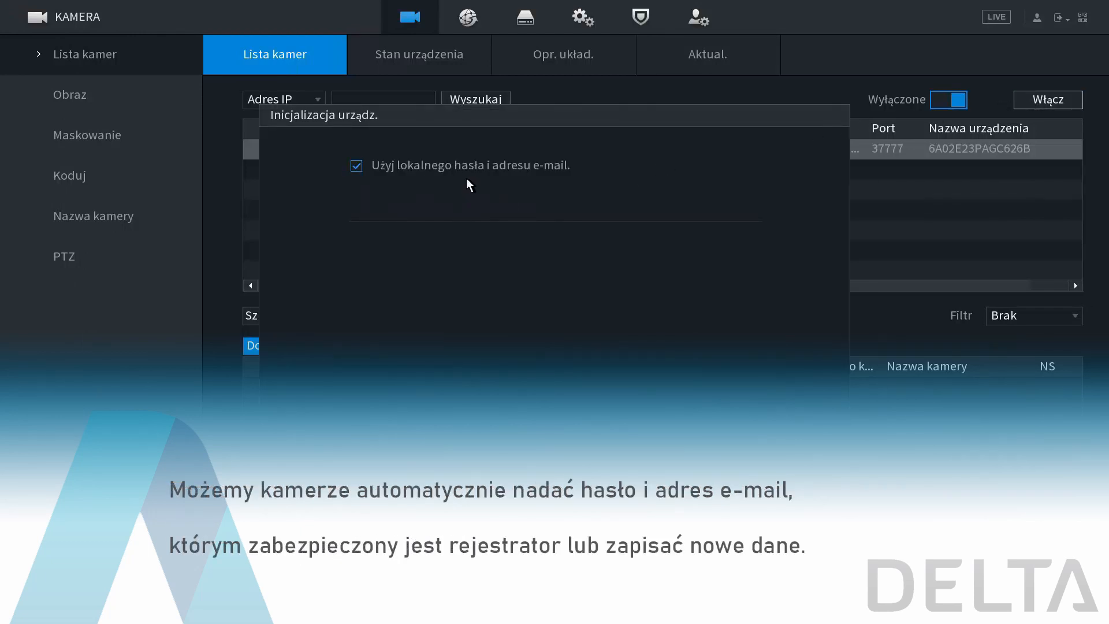
- Disable use of the local password and e-mail address, and enter a strong new admin password for the camera
left_click(357, 166)
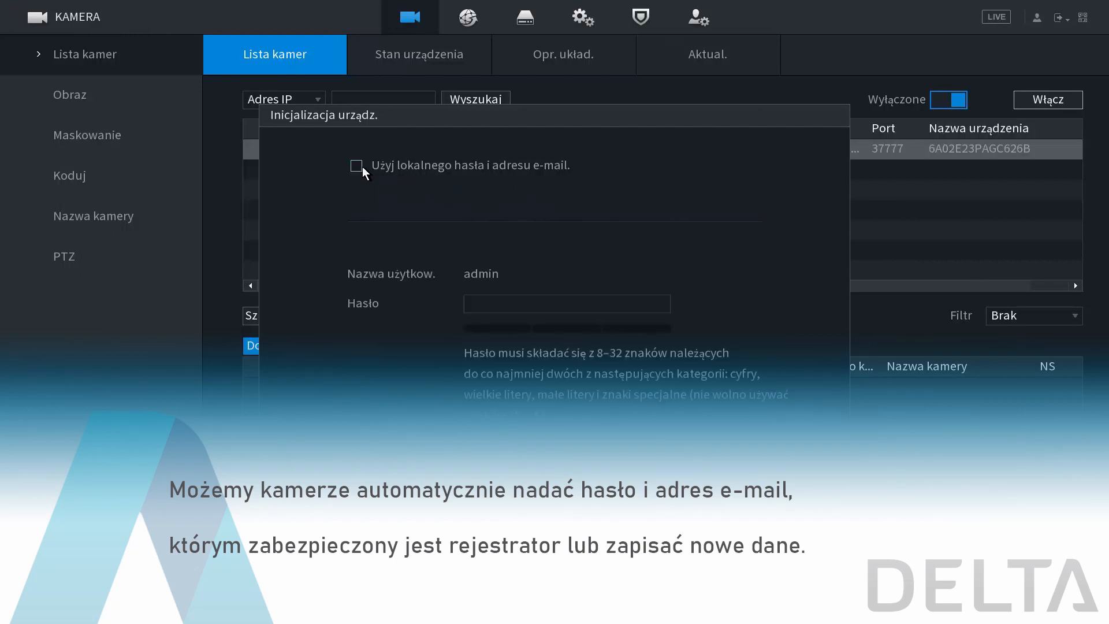
left_click(482, 303)
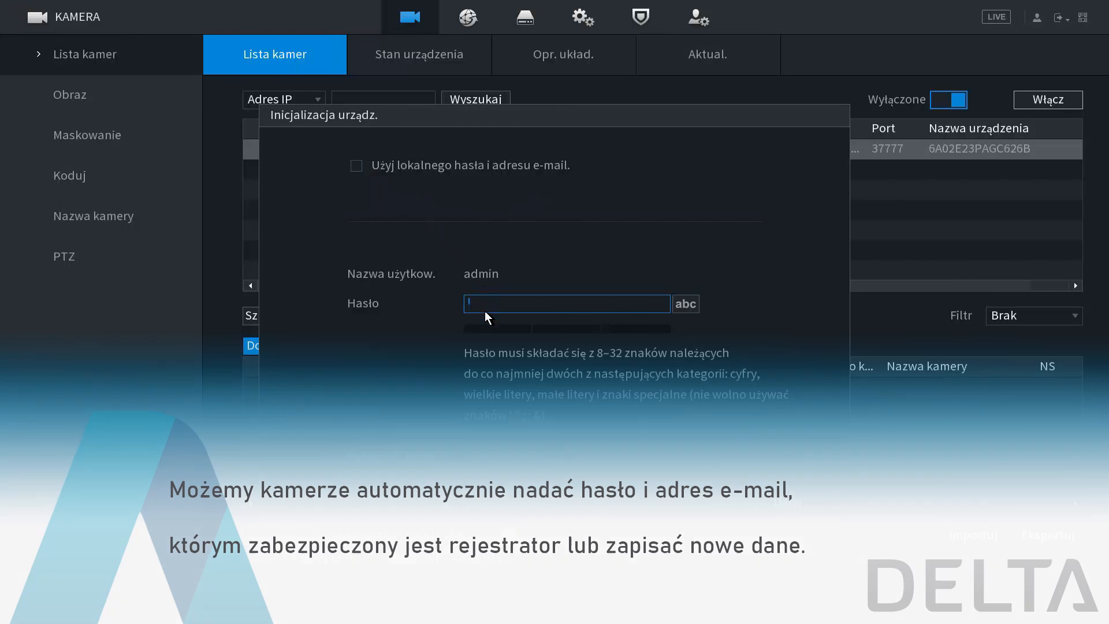
left_click(484, 311)
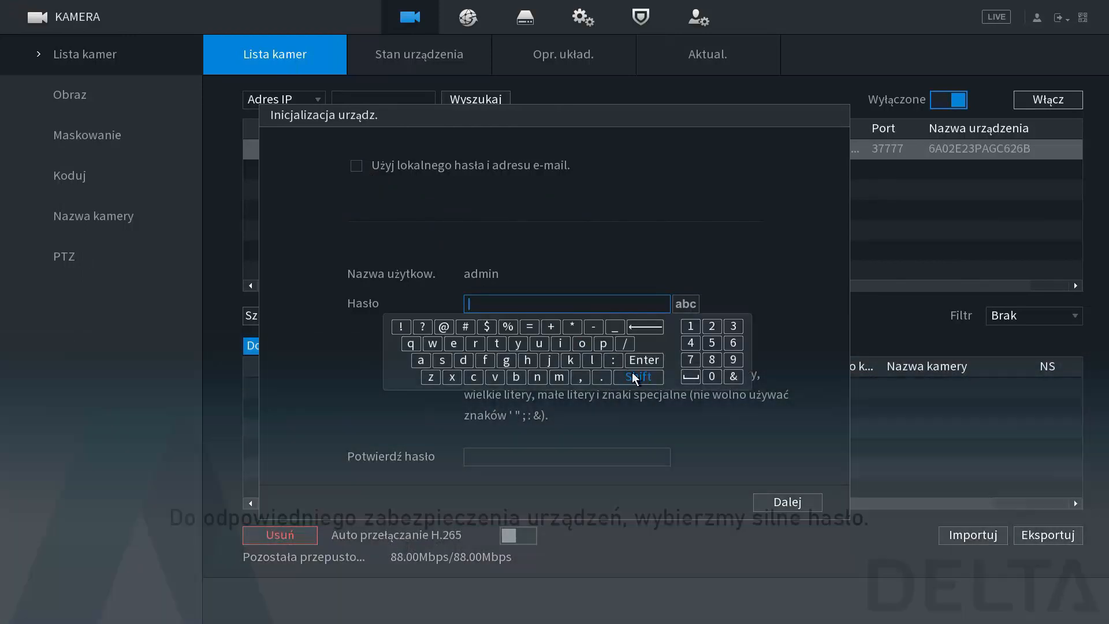
left_click(636, 378)
left_click(636, 379)
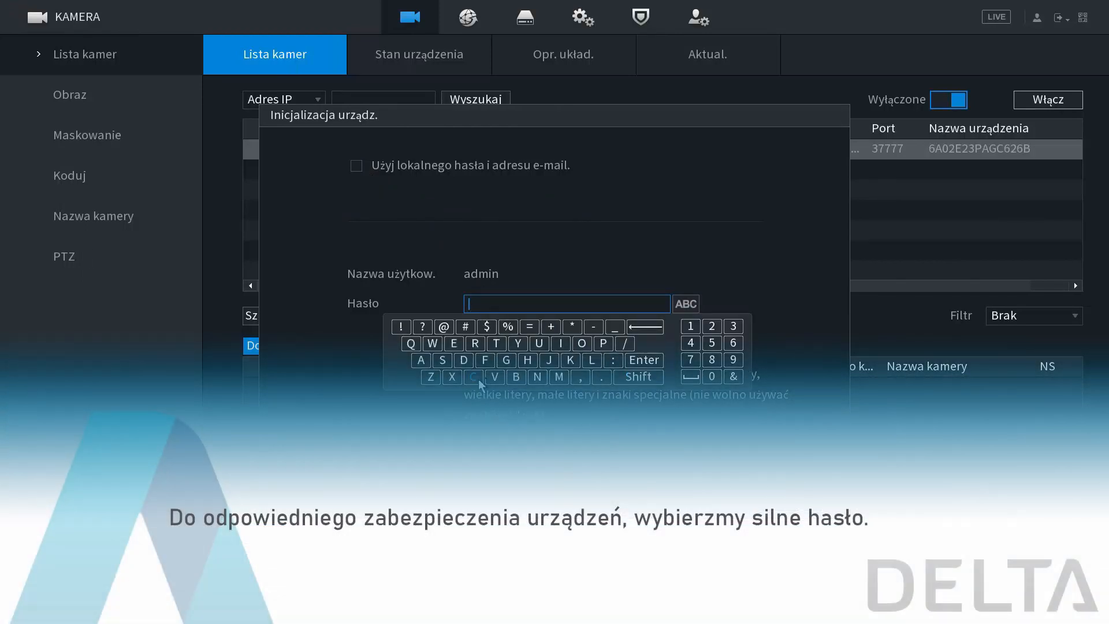
left_click(462, 360)
left_click(455, 344)
left_click(631, 375)
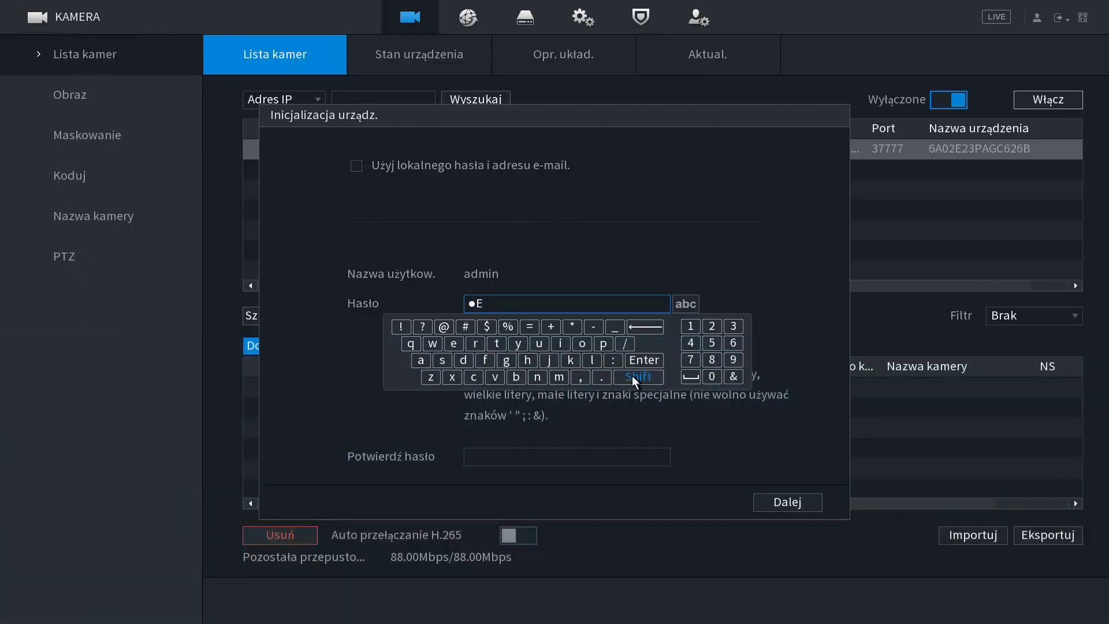
left_click(590, 364)
left_click(519, 347)
left_click(425, 362)
left_click(733, 342)
left_click(712, 376)
left_click(690, 326)
left_click(733, 326)
left_click(465, 326)
left_click(400, 326)
left_click(627, 361)
- Confirm the new admin password and continue to the reserved e-mail settings
left_click(542, 457)
left_click(635, 529)
left_click(463, 513)
left_click(454, 497)
left_click(633, 530)
left_click(591, 512)
left_click(776, 502)
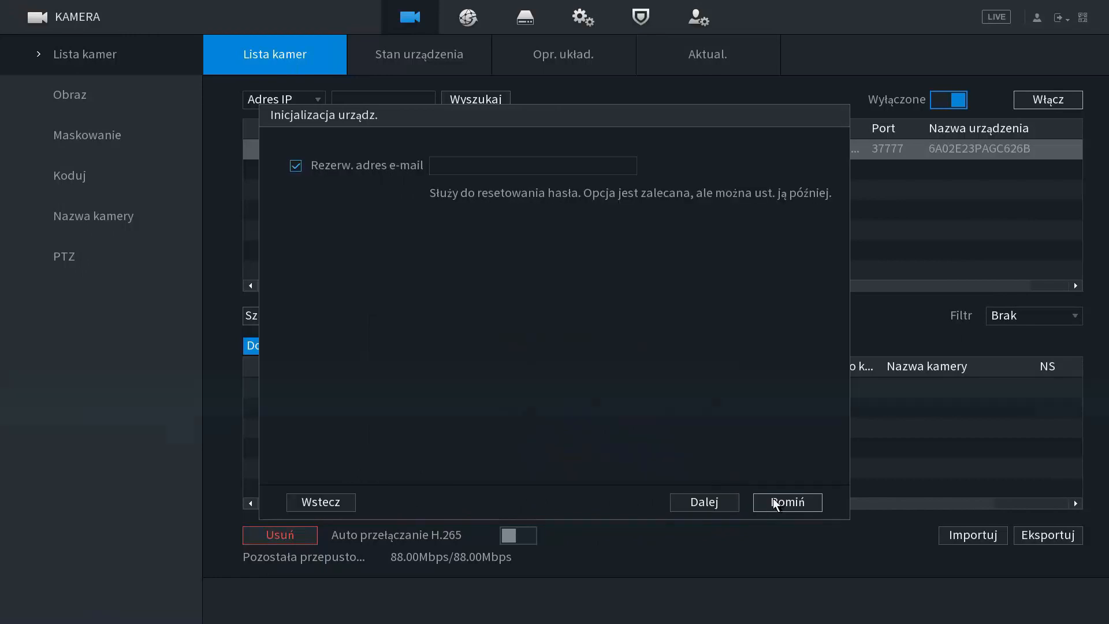
- Fill in the reserved e-mail address for resetting the camera's password
left_click(466, 158)
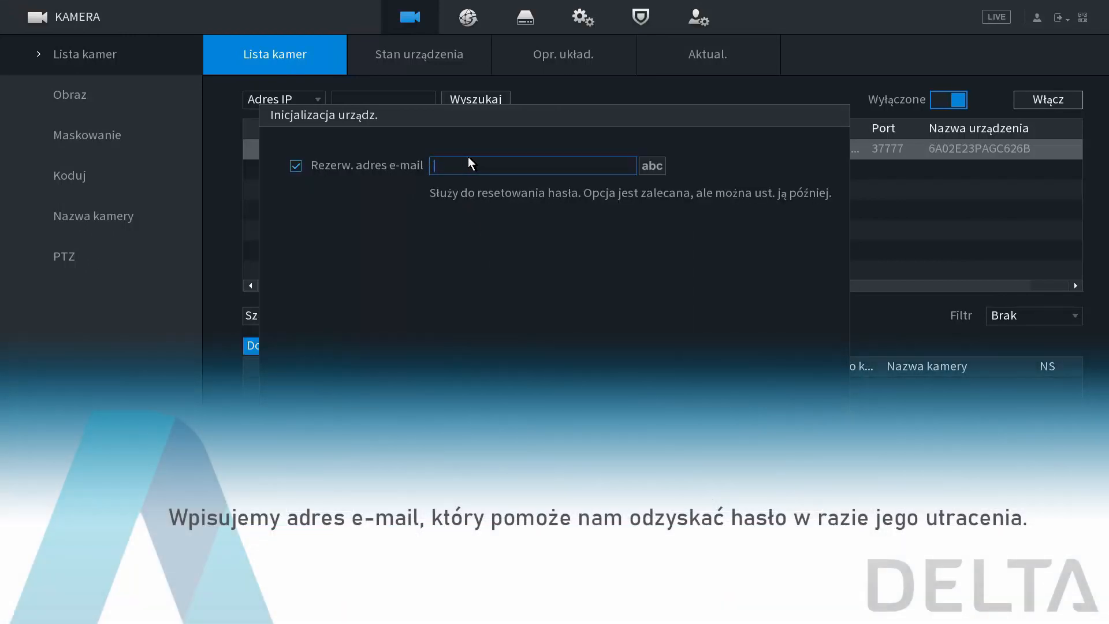
left_click(526, 205)
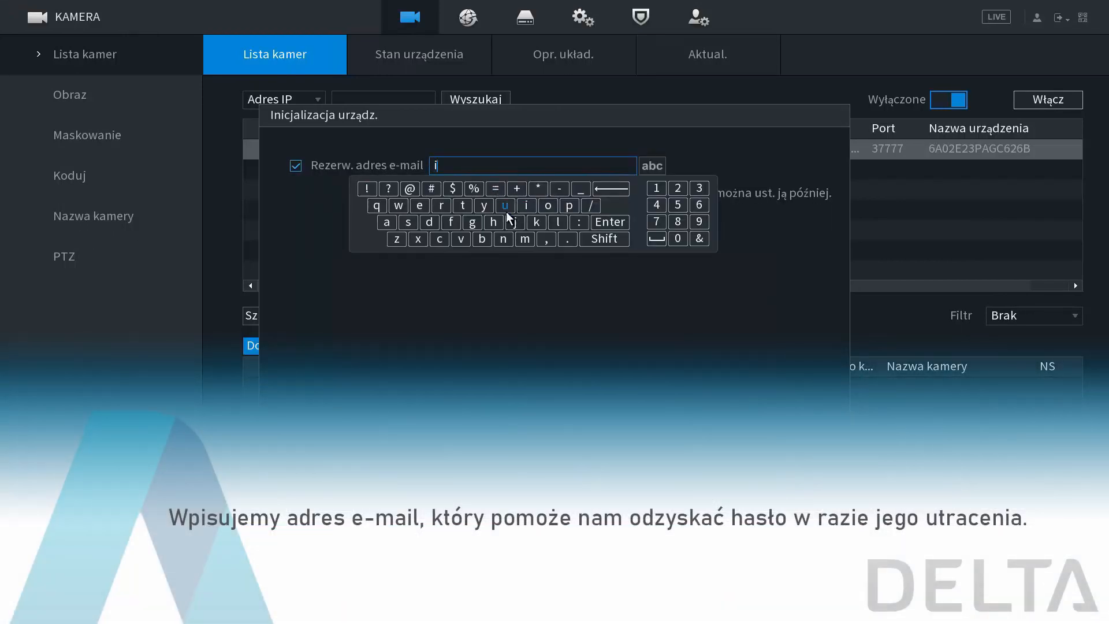
left_click(503, 239)
left_click(555, 207)
left_click(411, 191)
left_click(429, 220)
left_click(419, 206)
left_click(558, 222)
left_click(463, 205)
left_click(387, 222)
left_click(568, 238)
left_click(569, 205)
left_click(548, 205)
left_click(397, 239)
left_click(503, 239)
left_click(386, 222)
left_click(503, 239)
left_click(557, 221)
left_click(587, 300)
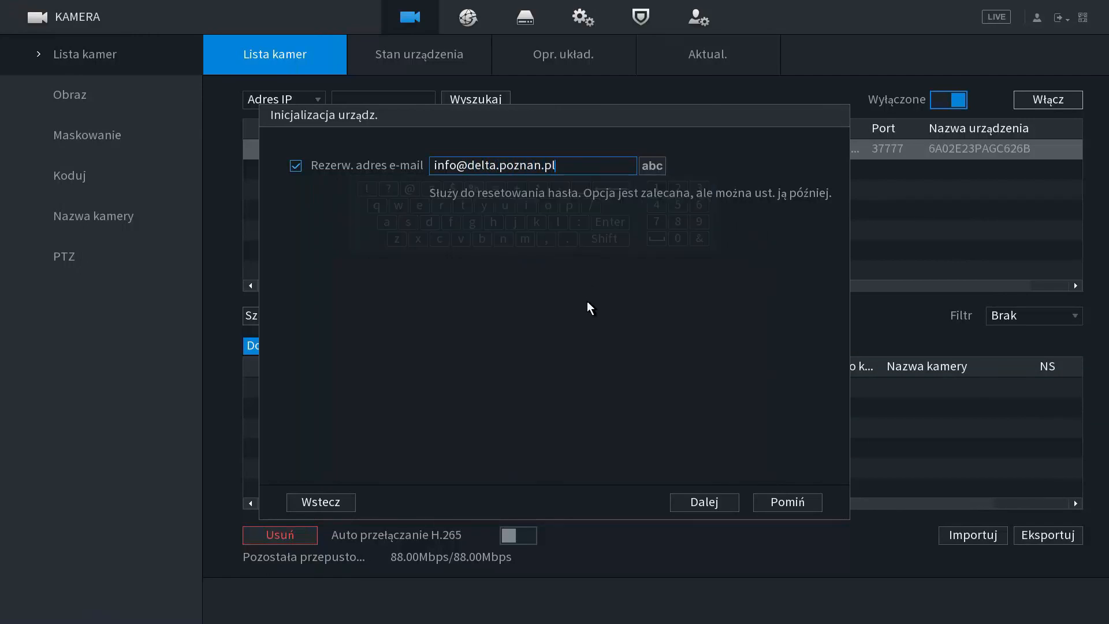
- Continue to the network settings, keep the default static IP configuration and accept modification with the already existing IP address
left_click(700, 502)
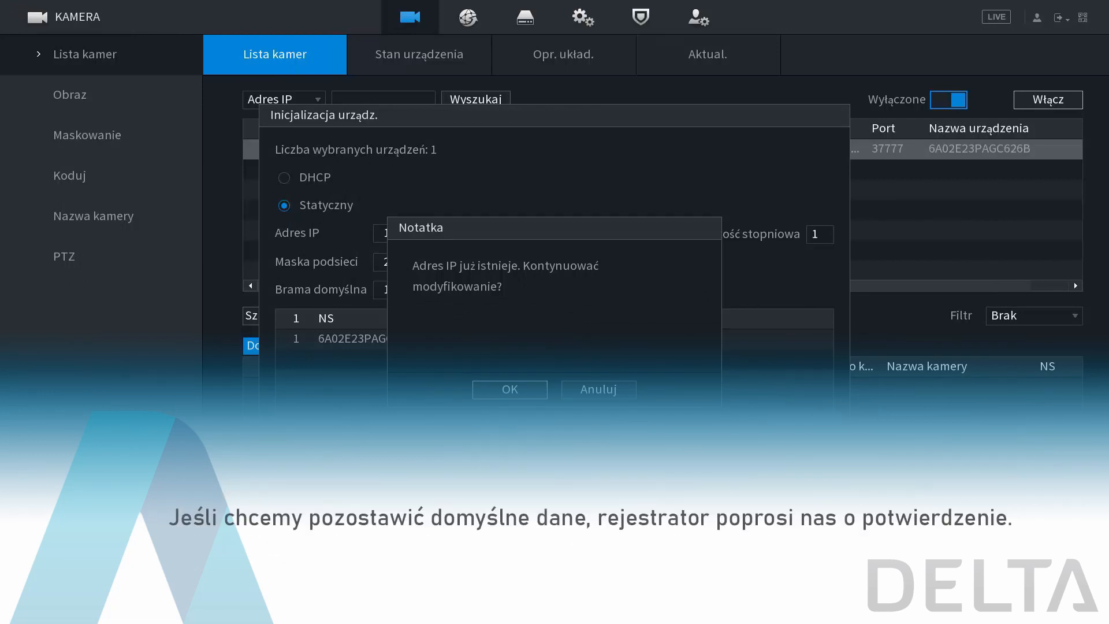
left_click(530, 392)
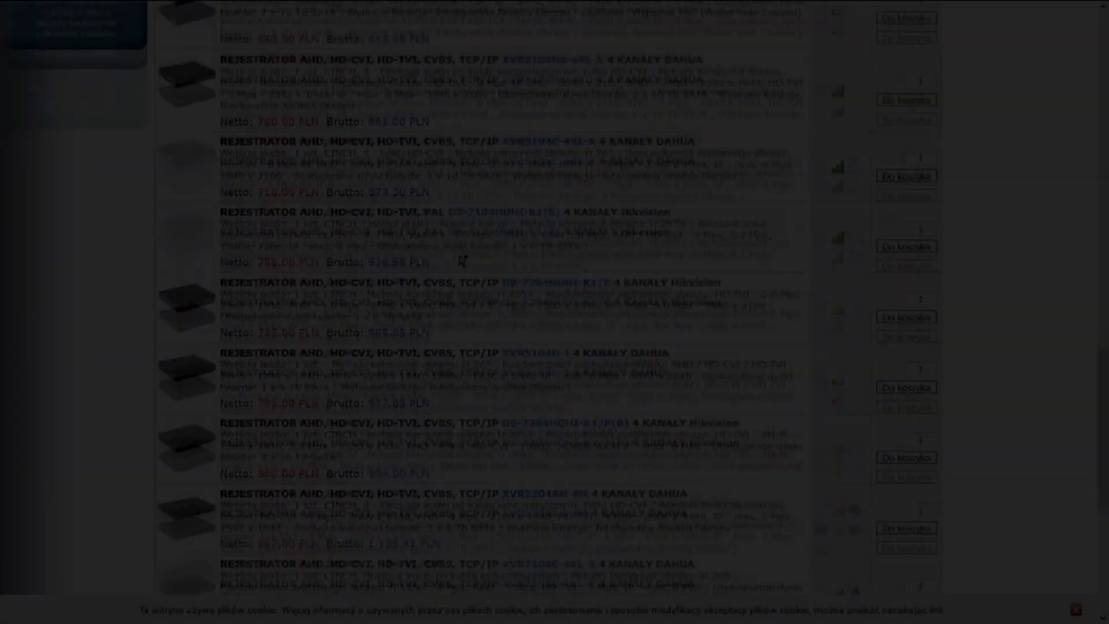
- Switch to the Delta online shop, look through the four-channel recorder listing and examine the department contact details
scroll(461, 260, "down", 5)
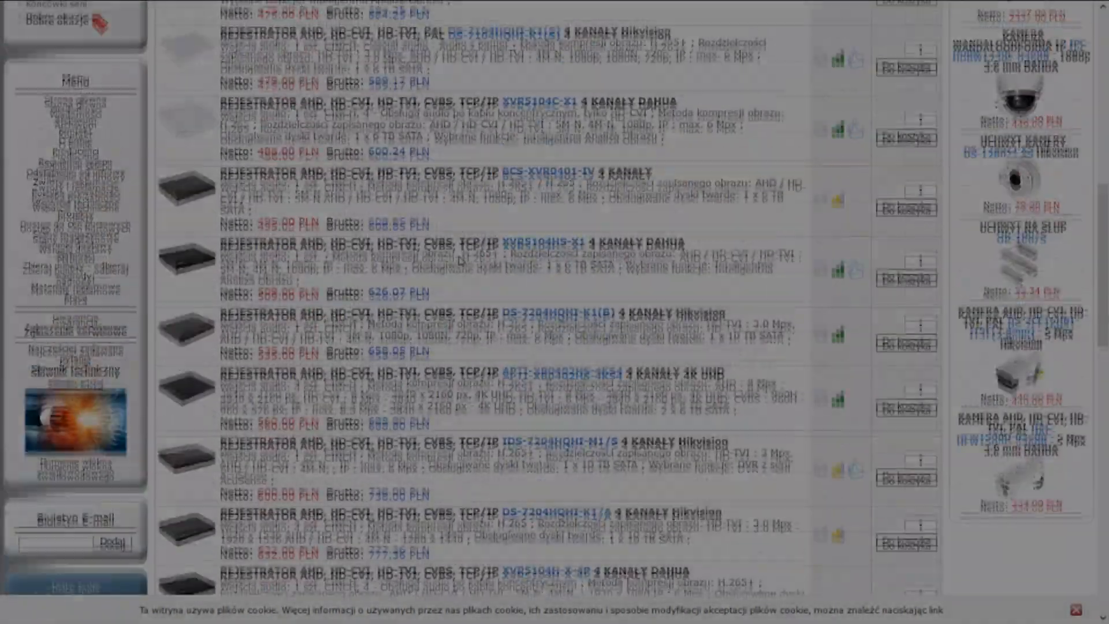
scroll(460, 260, "up", 6)
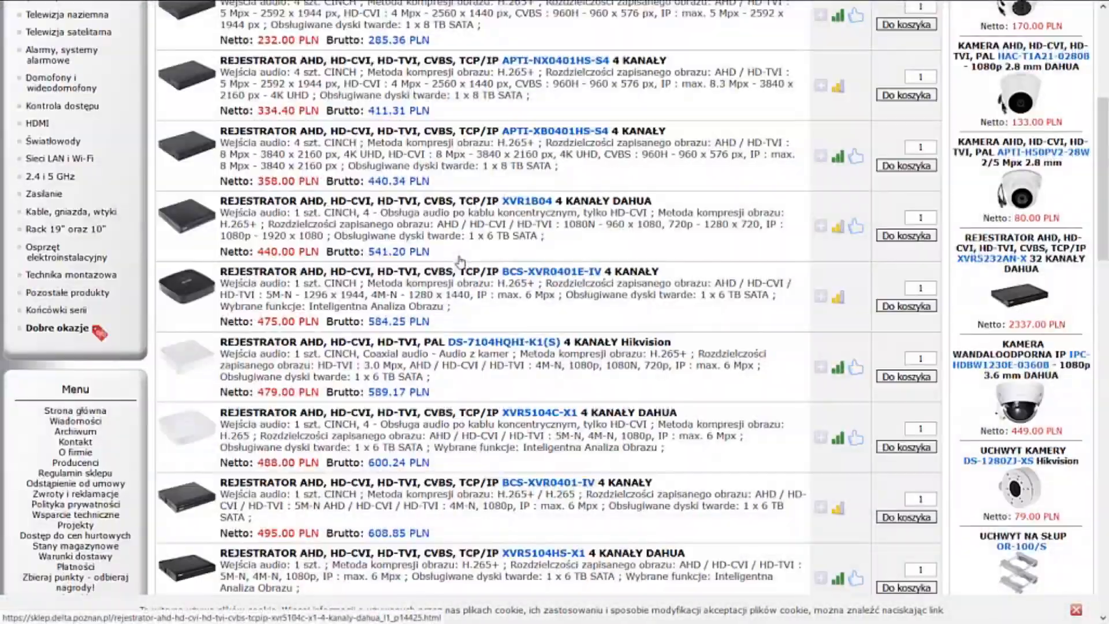
scroll(460, 261, "up", 2)
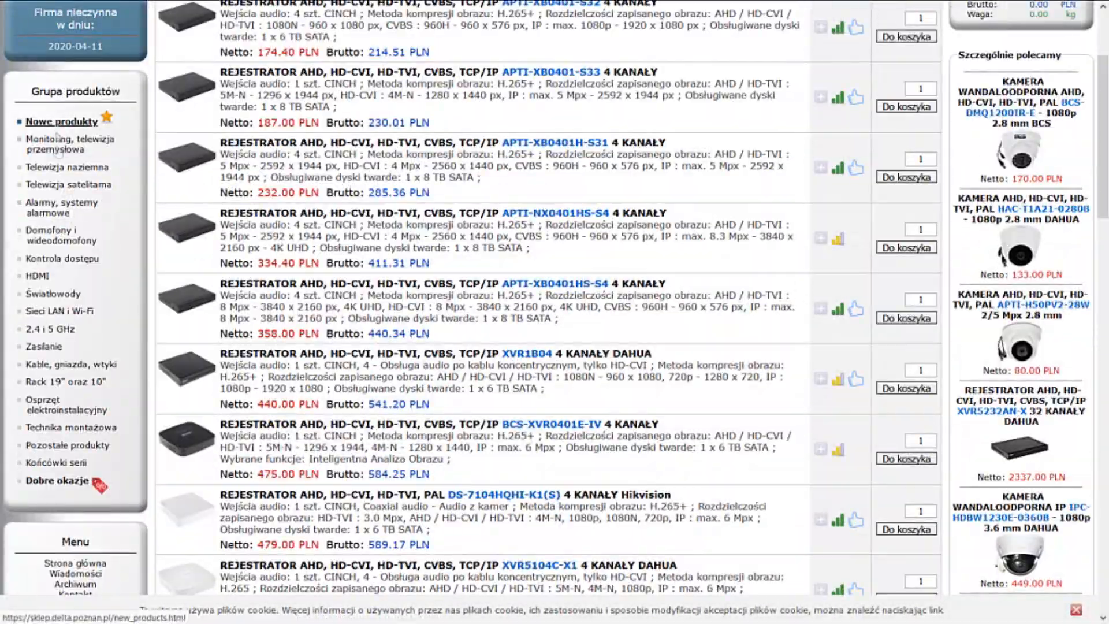
left_click(76, 484)
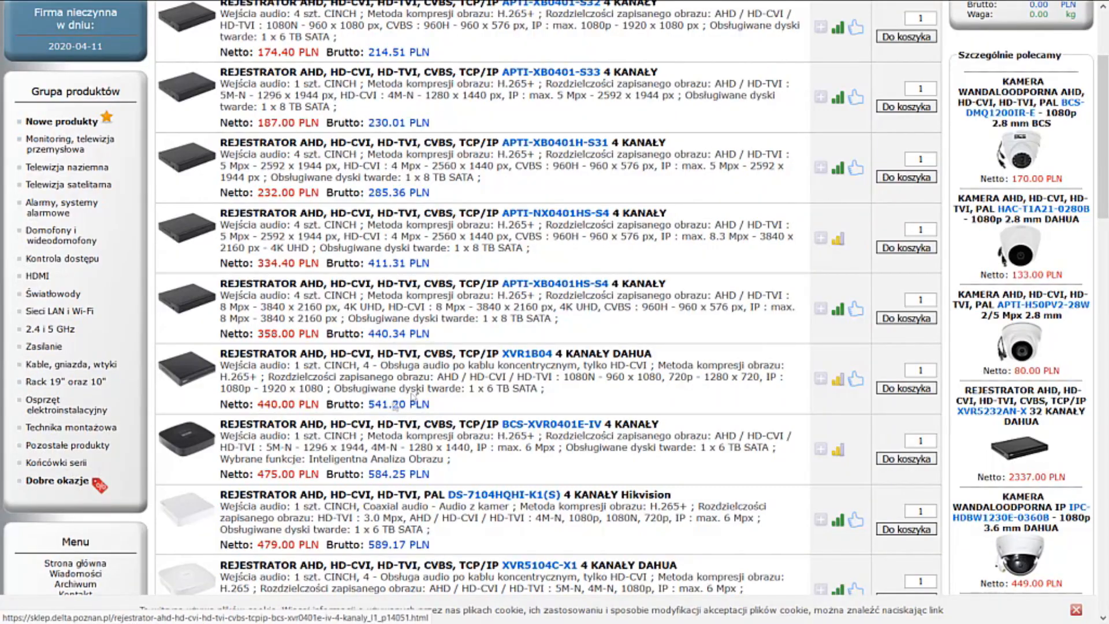
scroll(420, 207, "down", 3)
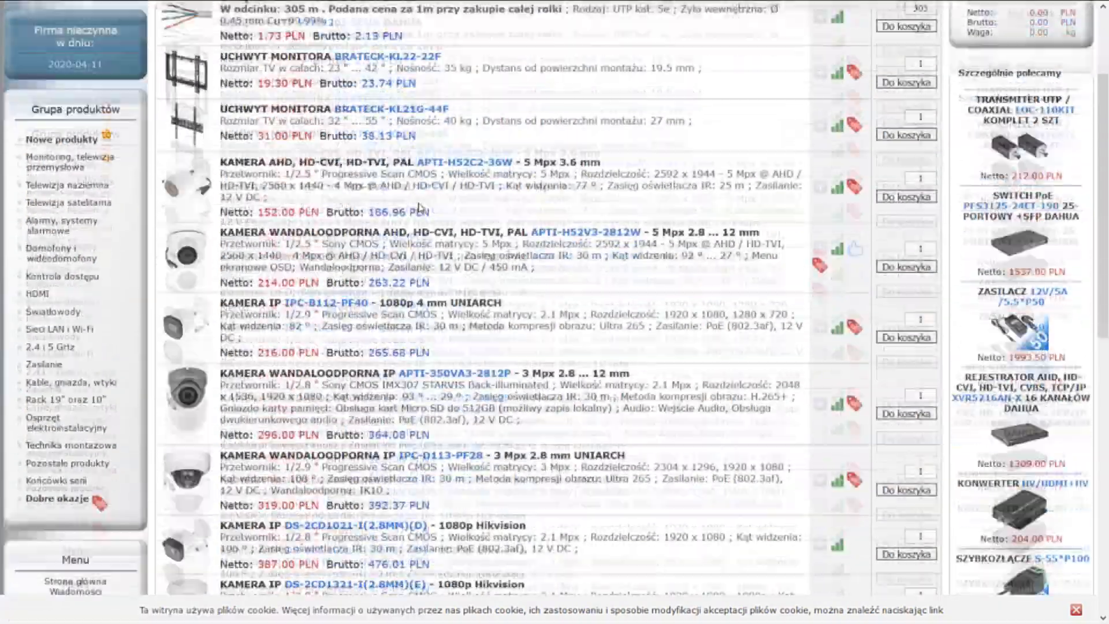
scroll(420, 208, "down", 8)
scroll(422, 206, "up", 5)
scroll(421, 207, "up", 5)
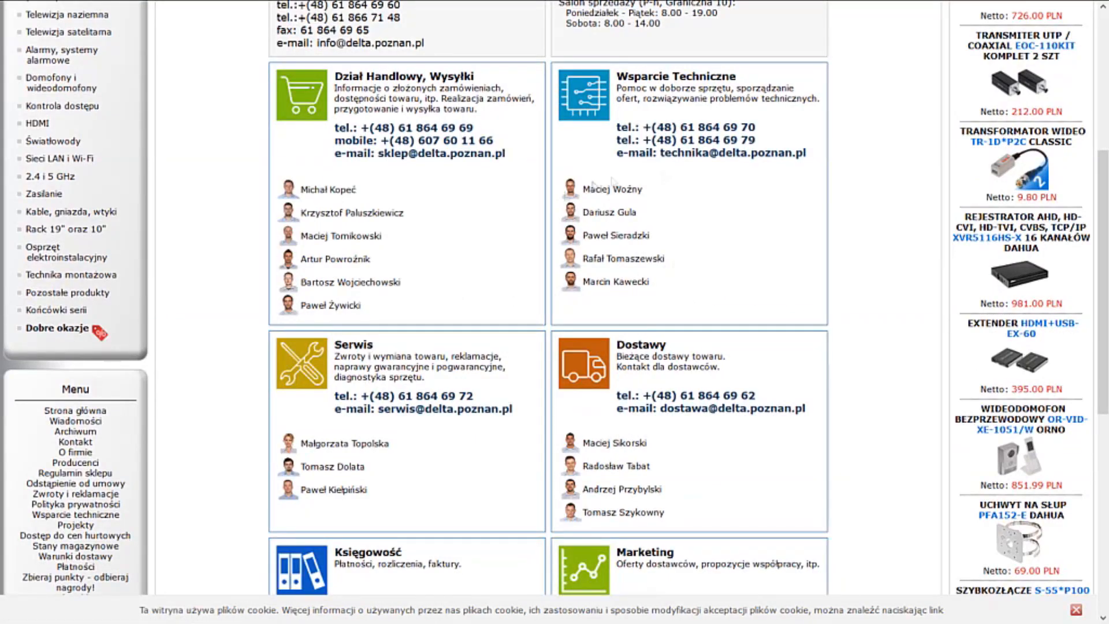
scroll(826, 191, "down", 3)
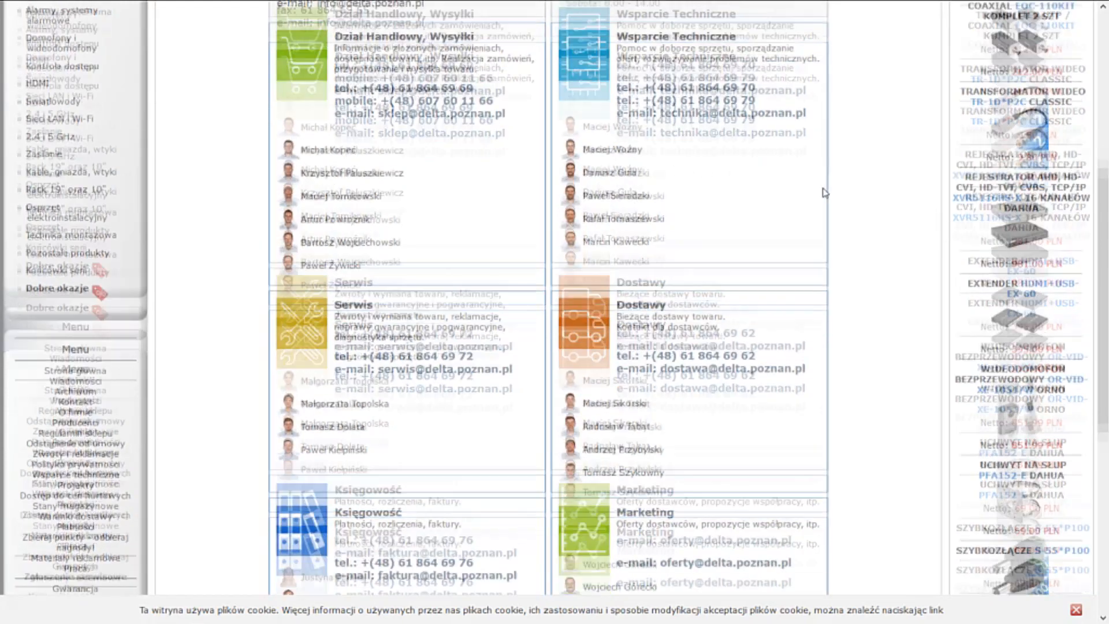